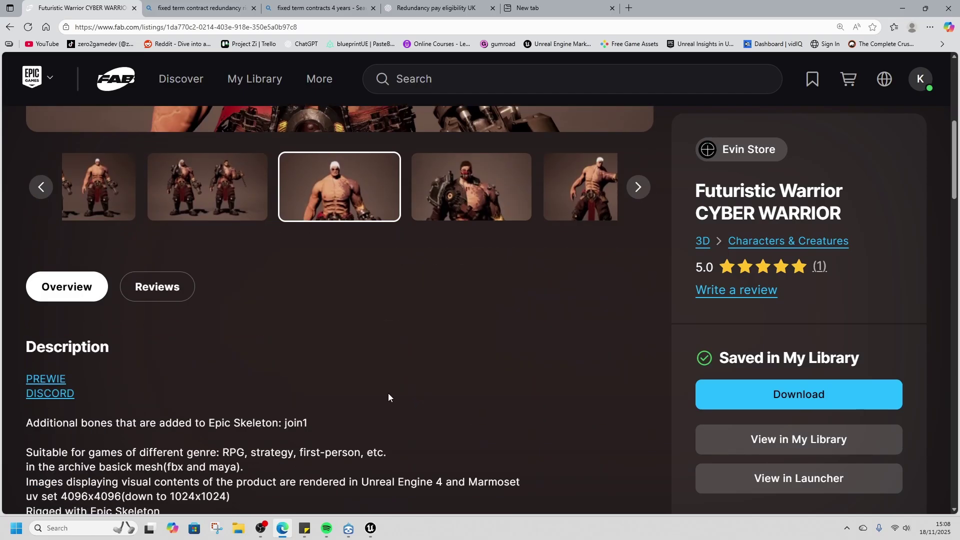
Check the Futuristic Warrior listing's reviews, return to the overview and read the full expanded description.
click(169, 147)
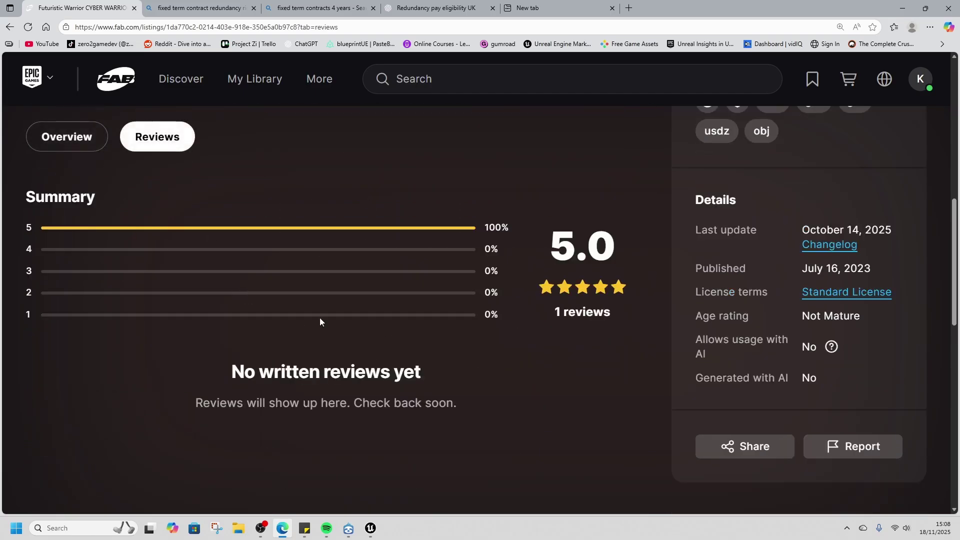
click(69, 143)
scroll(265, 299, down, 4)
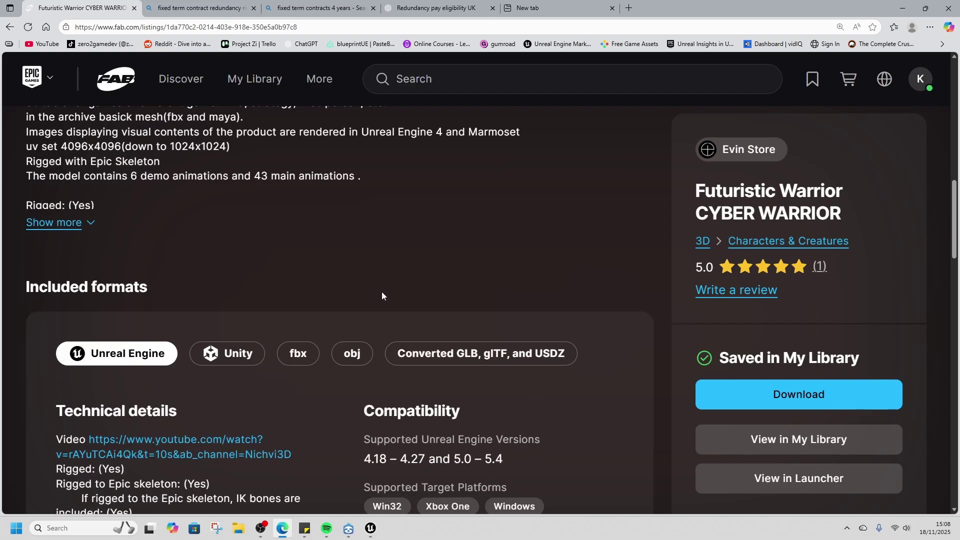
scroll(344, 283, up, 1)
click(45, 277)
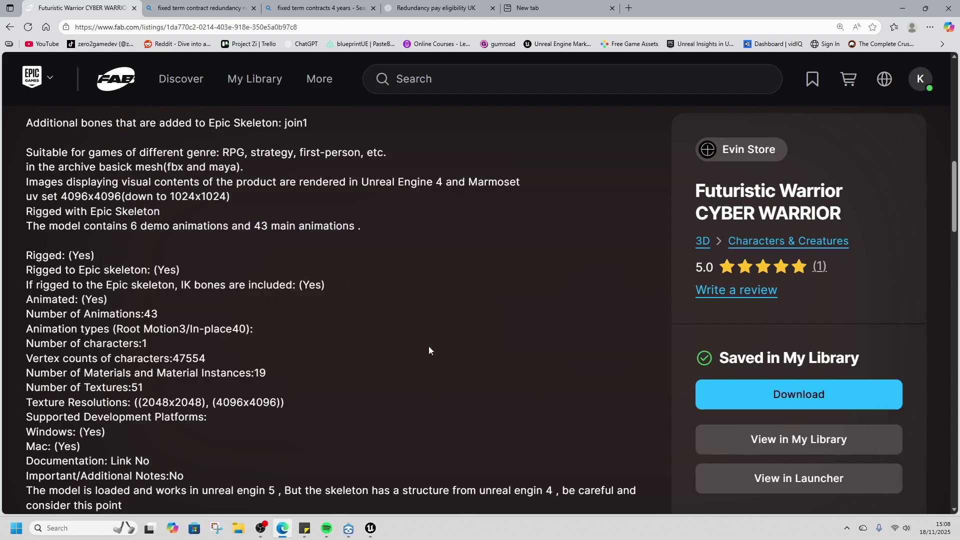
scroll(464, 324, down, 1)
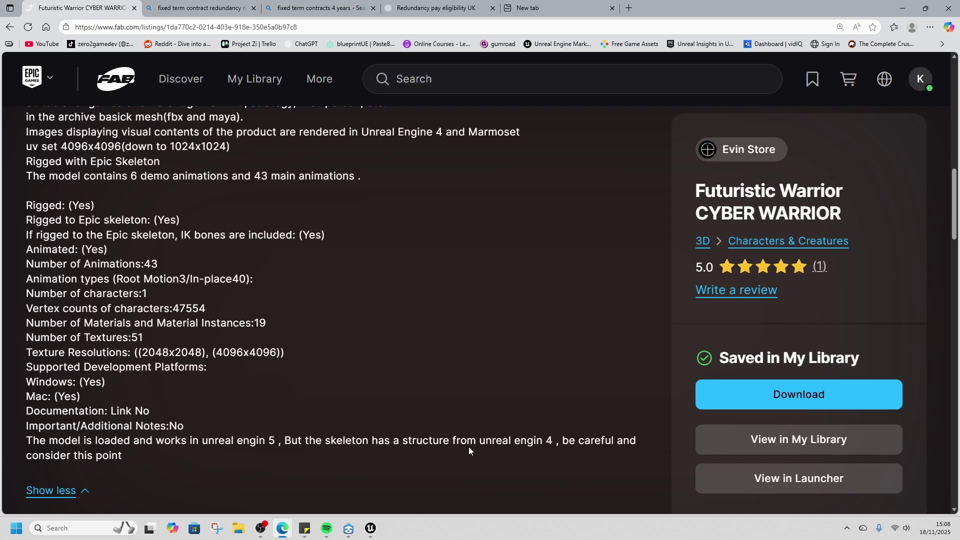
Examine the listing's included formats, supported Unreal Engine versions and publication details.
scroll(582, 325, down, 8)
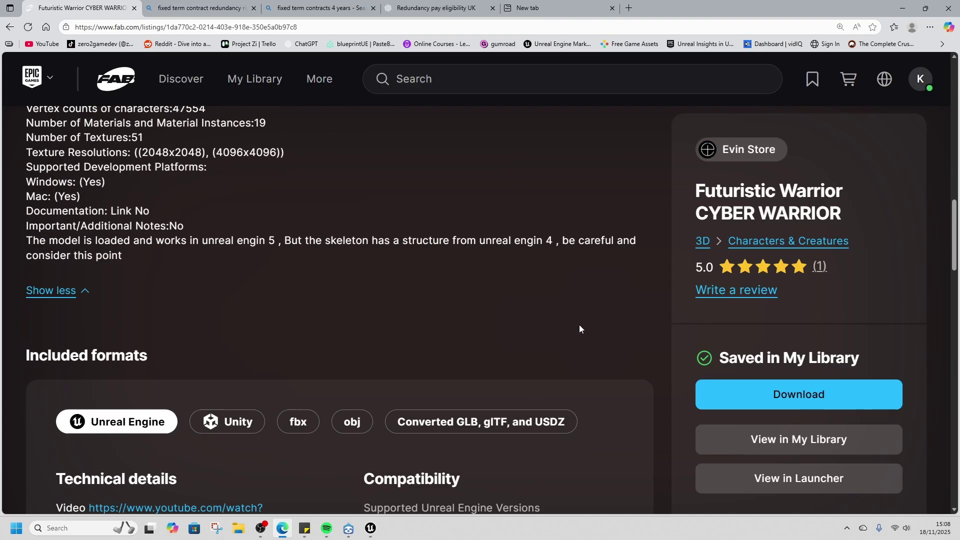
triple_click(525, 328)
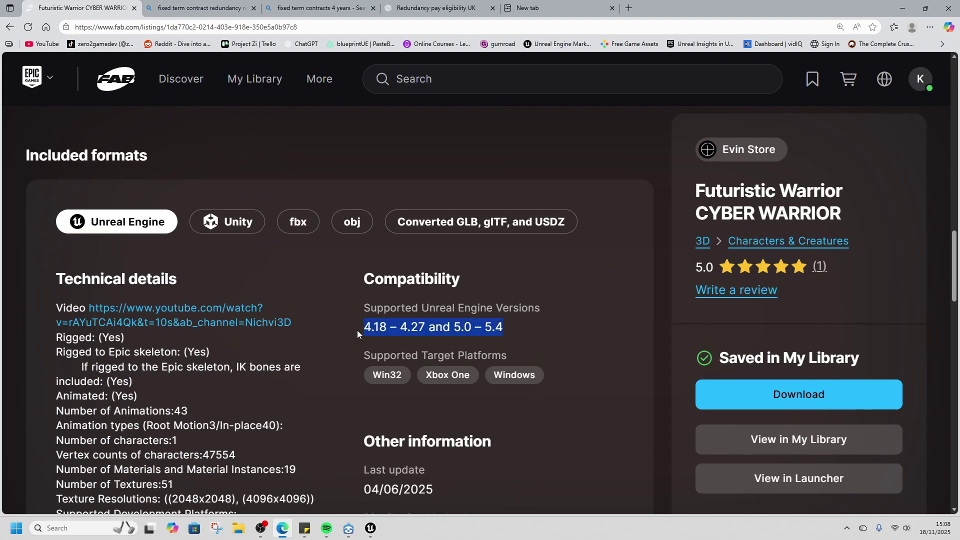
click(529, 337)
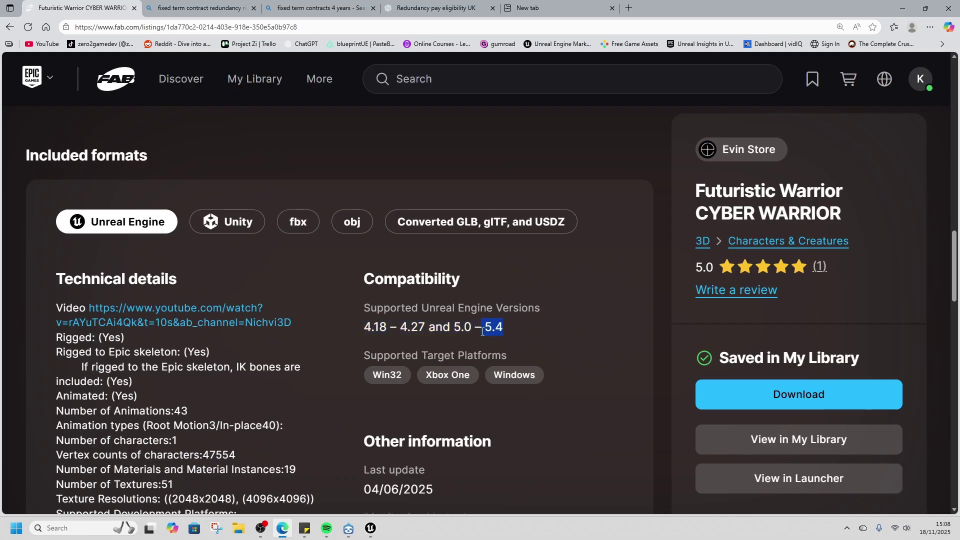
scroll(575, 335, down, 7)
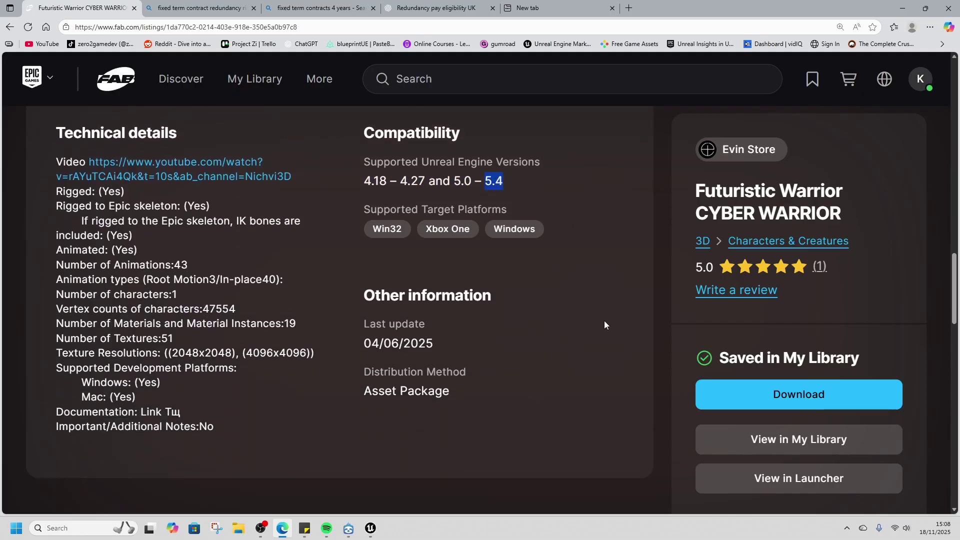
scroll(658, 363, down, 4)
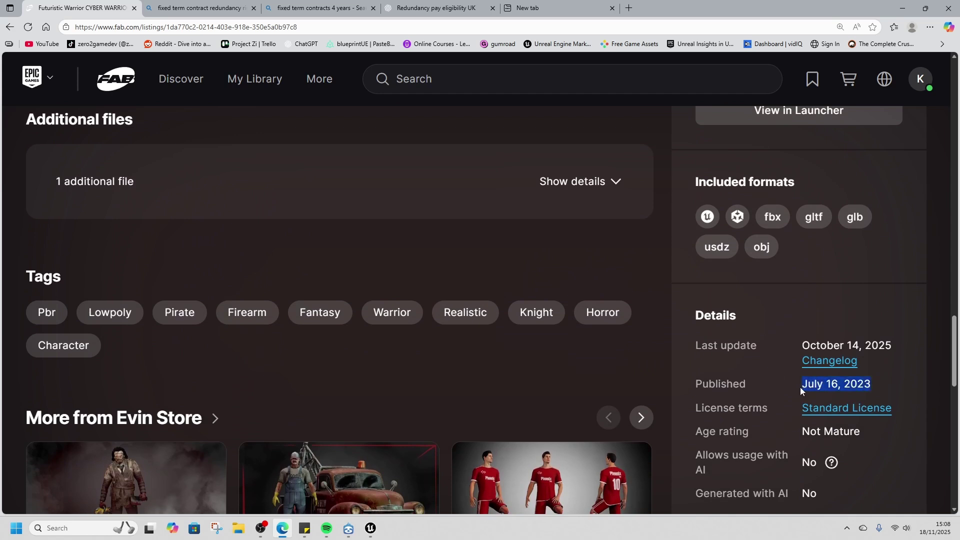
Check the listing's additional files entry and return to the start of the Futuristic Warrior page.
click(589, 378)
scroll(598, 382, up, 3)
click(586, 332)
click(583, 332)
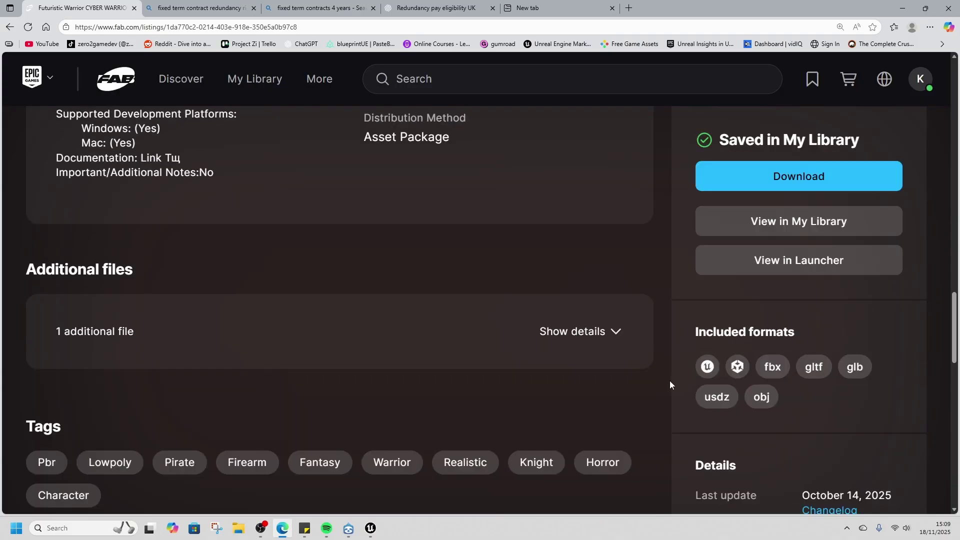
scroll(672, 379, up, 15)
scroll(675, 380, up, 5)
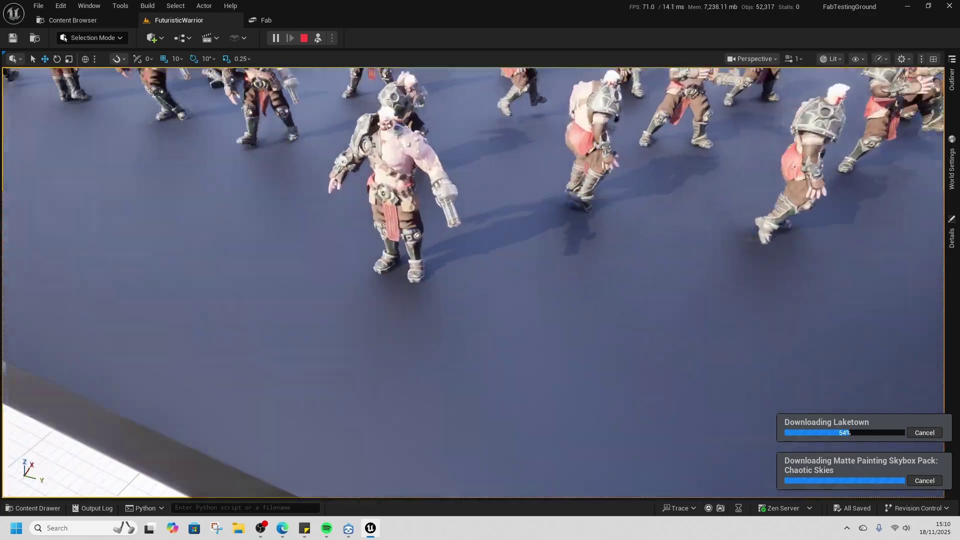
Look over the animated characters in the running FuturisticWarrior map, stop the simulation and enlarge the content browser.
key(w)
right_drag(473, 282, 463, 175)
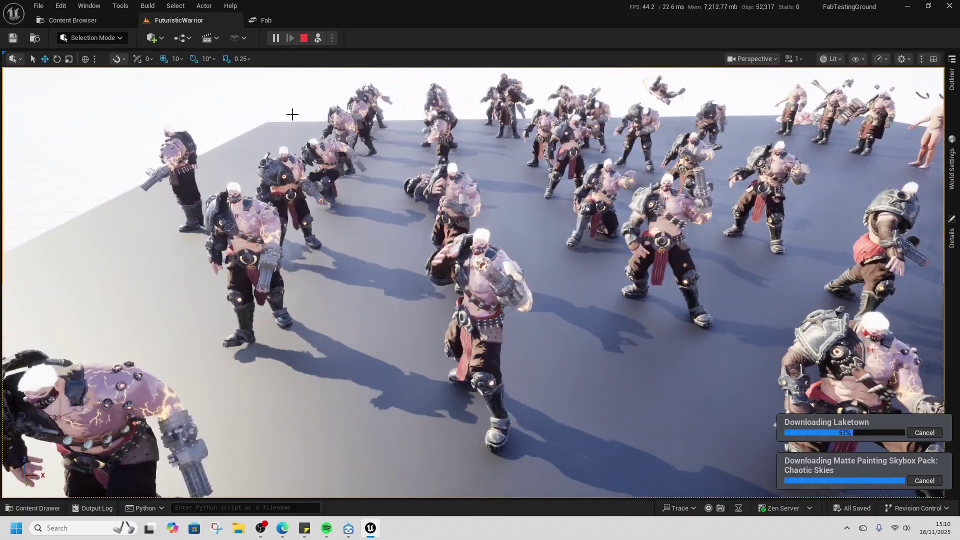
click(304, 38)
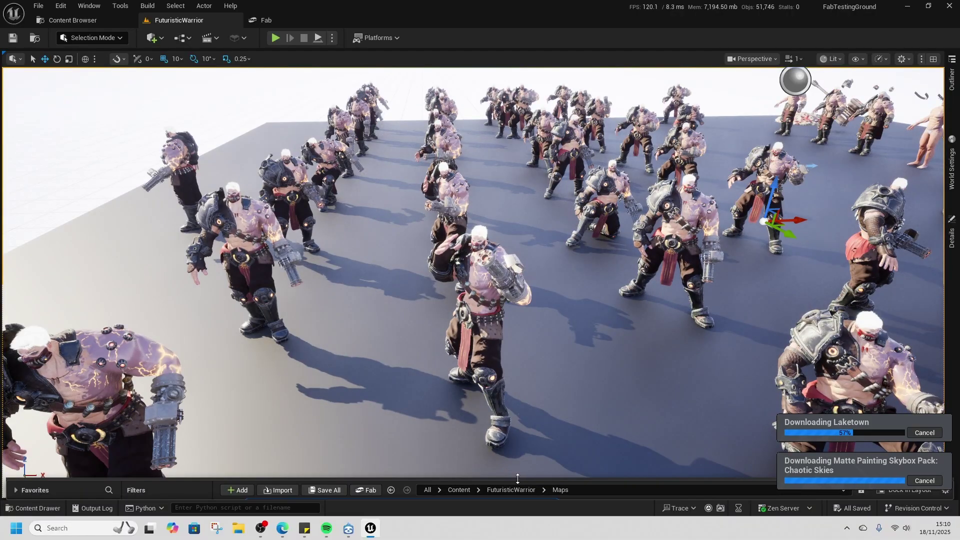
drag(518, 480, 541, 218)
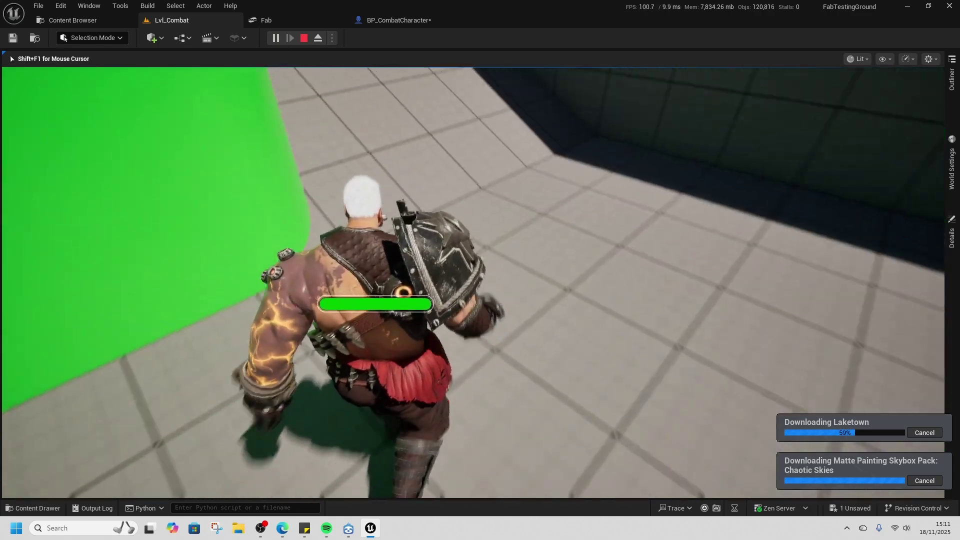
Play-test the warrior in Lvl_Combat by running through the level, smashing the green crates and fighting enemies, and end the session.
key(w)
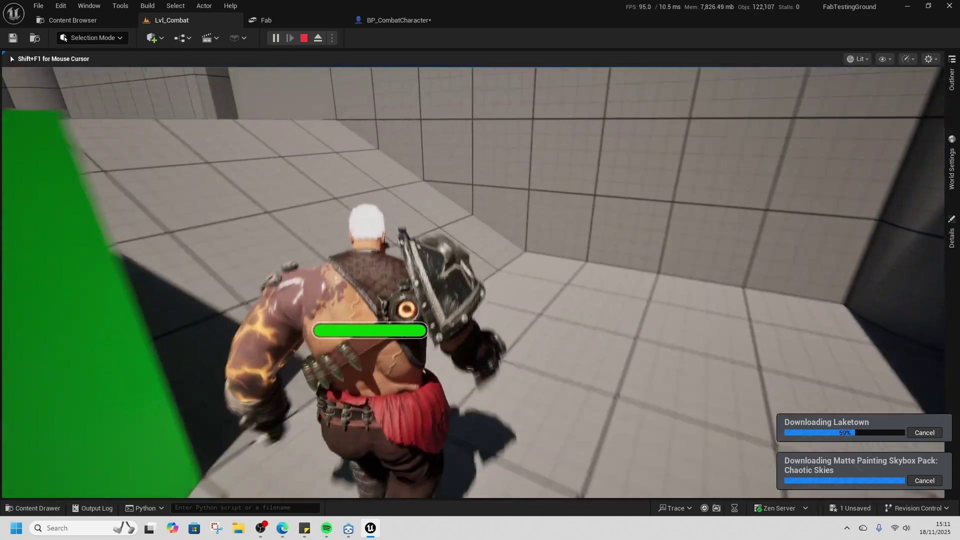
key(w)
key(w)
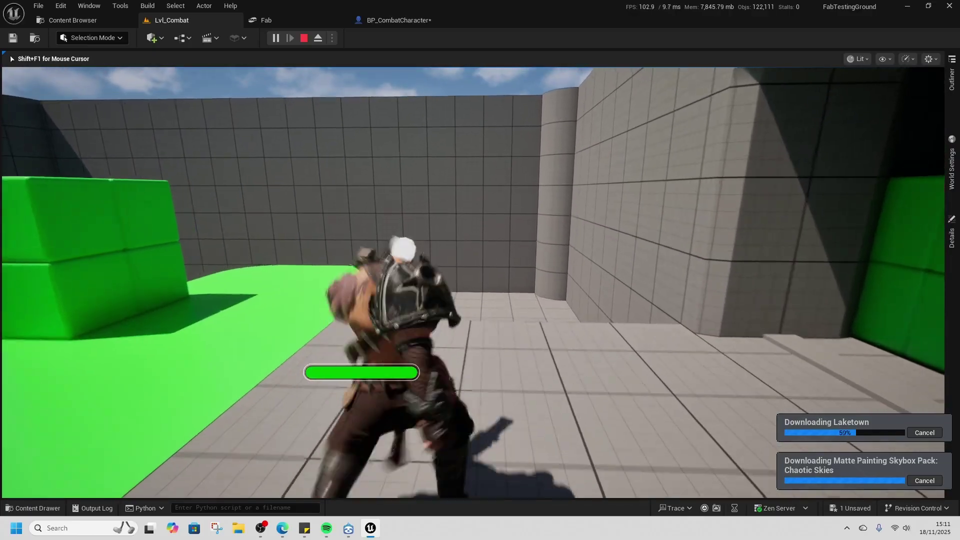
key(w)
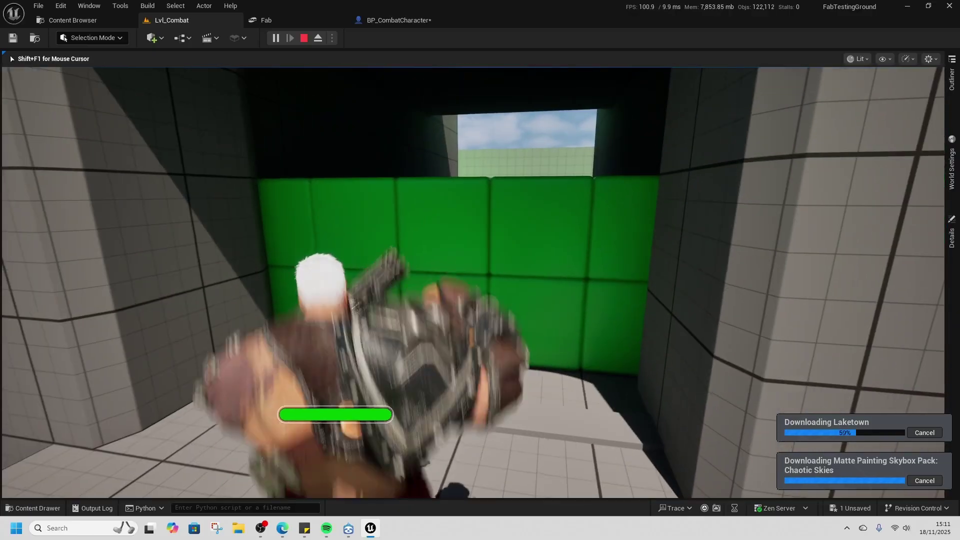
key(w)
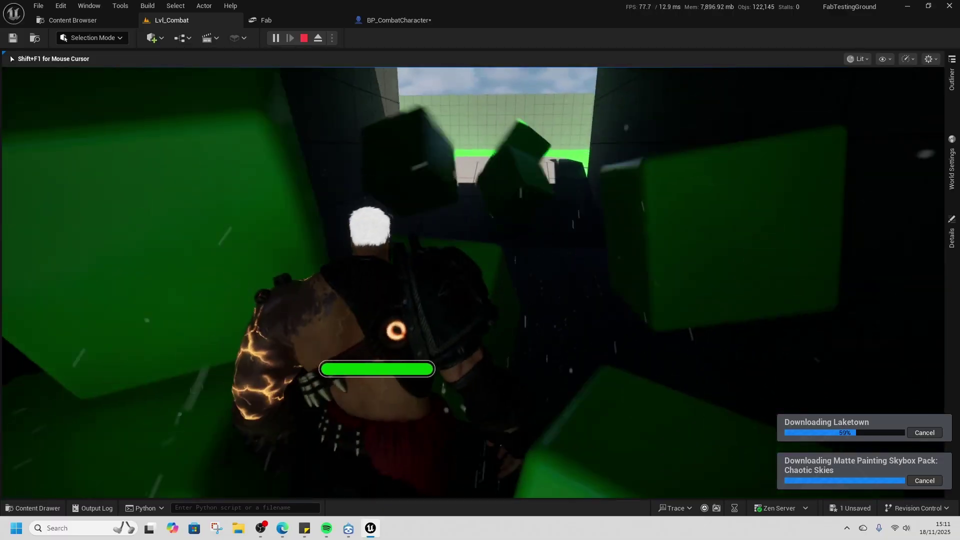
key(w)
key(w)
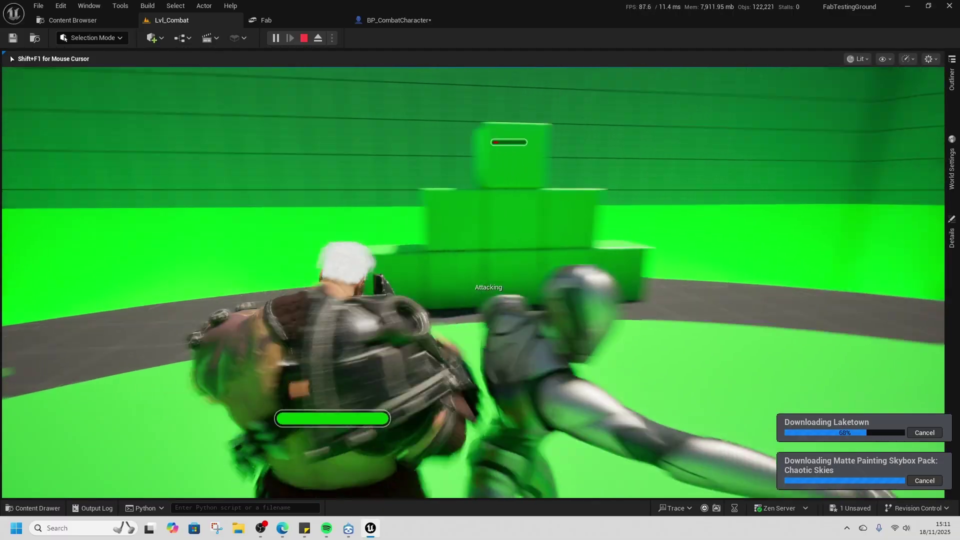
click(65, 38)
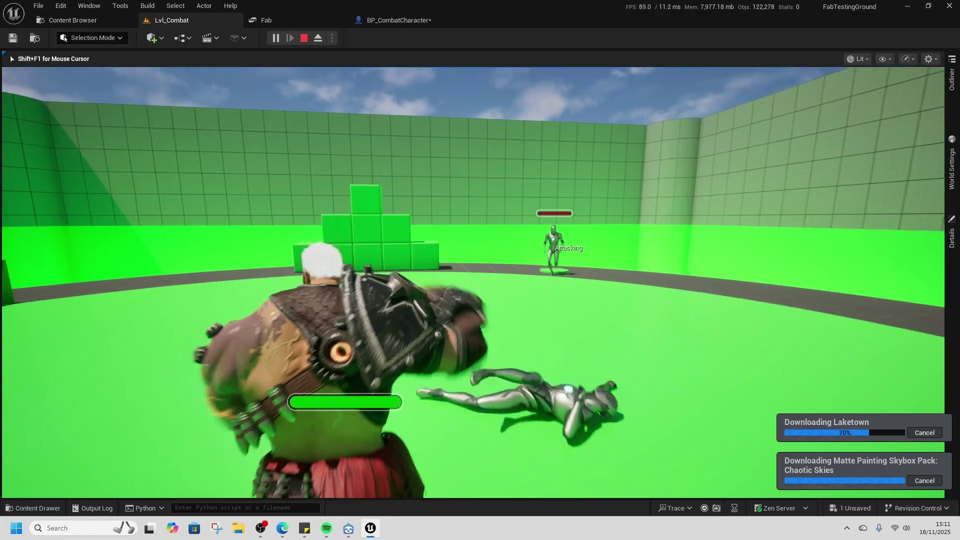
key(shift+F1)
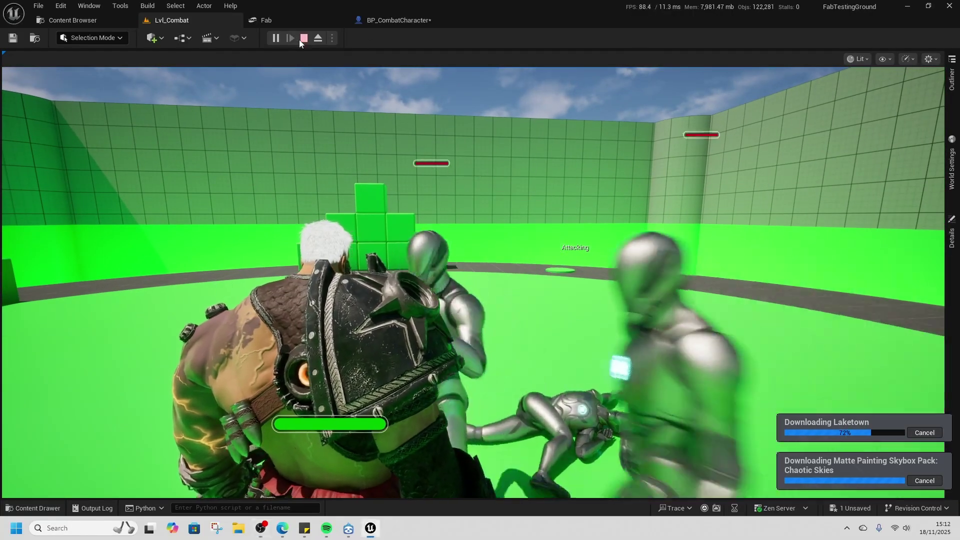
click(303, 39)
Open the BP_CombatEnemy blueprint from the AI folder of the Variant_Combat blueprints.
key(ctrl+space)
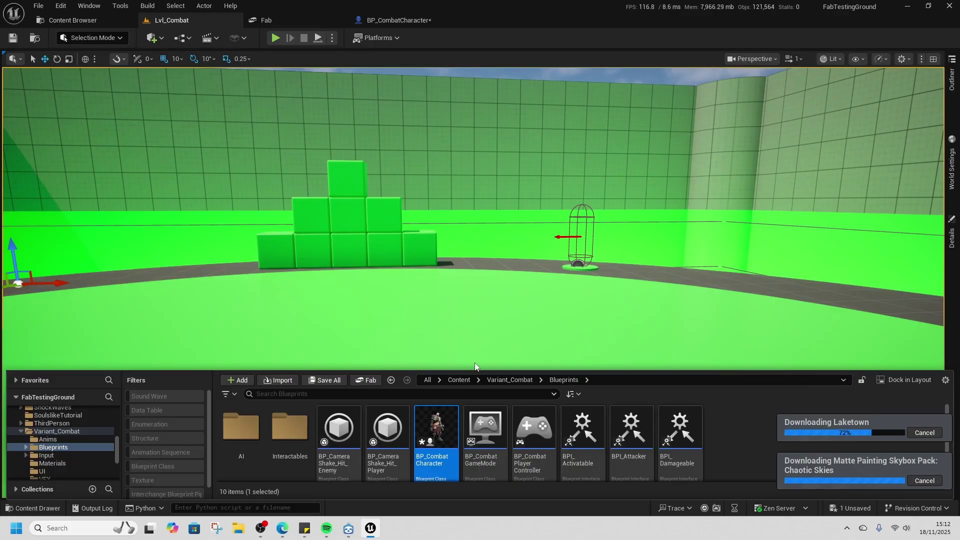
drag(475, 370, 487, 271)
double_click(239, 343)
double_click(436, 326)
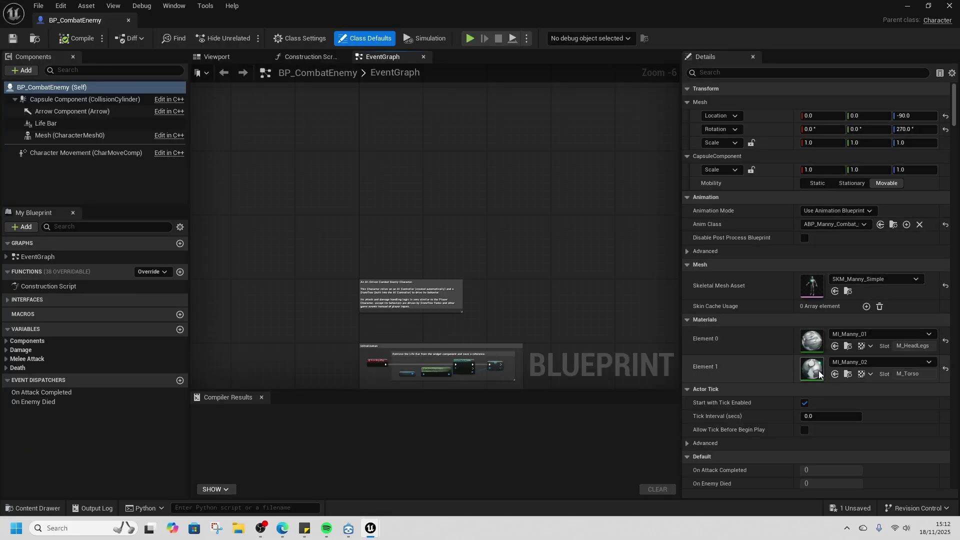
Set the combat enemy's skeletal mesh to SK_FuturisticWarrior, check it in the blueprint's viewport and close the blueprint.
click(875, 282)
text(futuri)
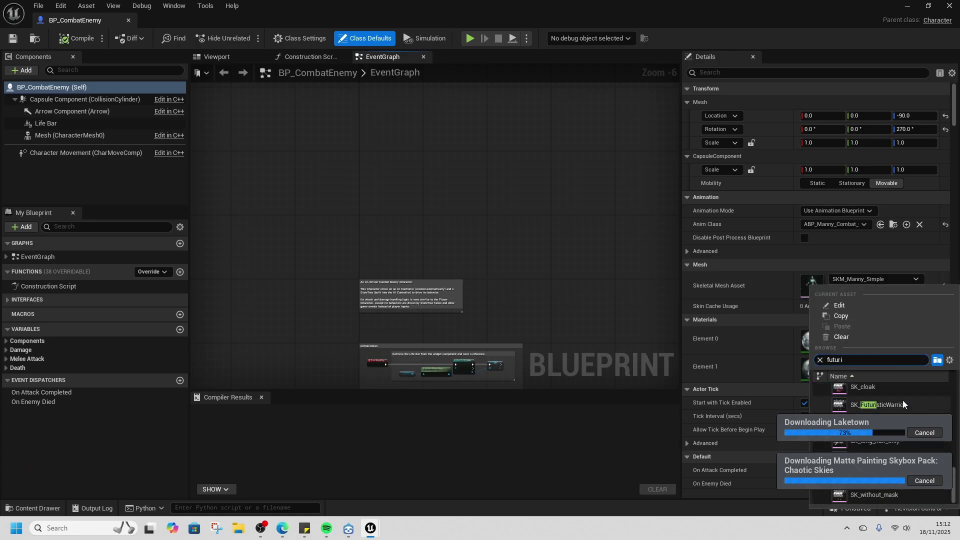
click(879, 405)
click(216, 56)
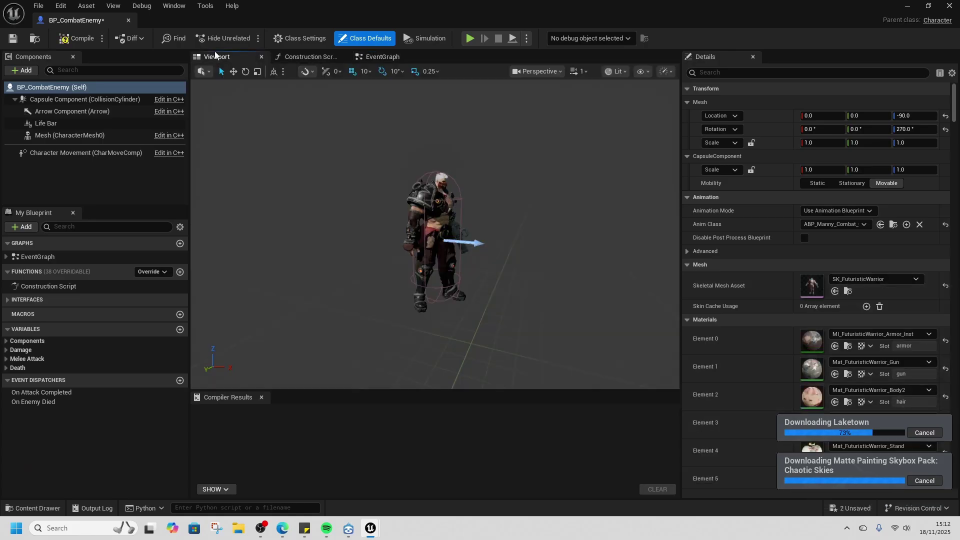
click(128, 22)
Play-test Lvl_Combat with the new enemy mesh, detach from the player to inspect it, and end the session.
click(275, 38)
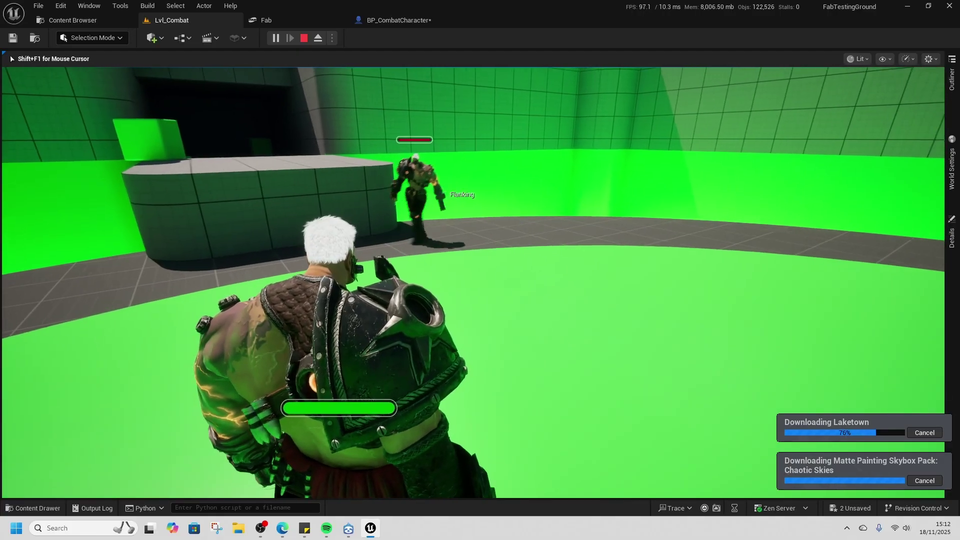
key(F8)
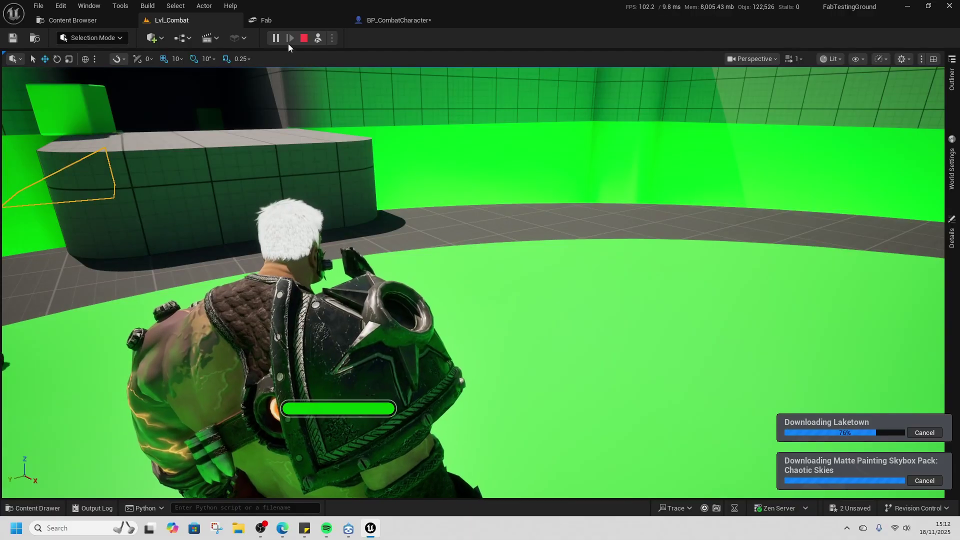
key(Escape)
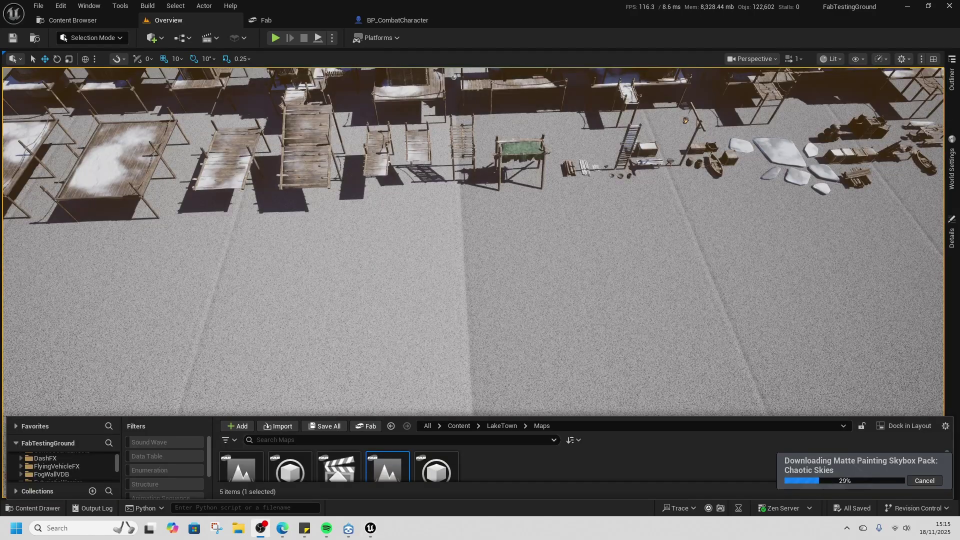
Examine the LakeTown Overview map's wooden towers, houses, docks and props from close up.
right_drag(481, 280, 560, 300)
right_drag(405, 366, 428, 275)
click(428, 358)
right_drag(630, 293, 629, 294)
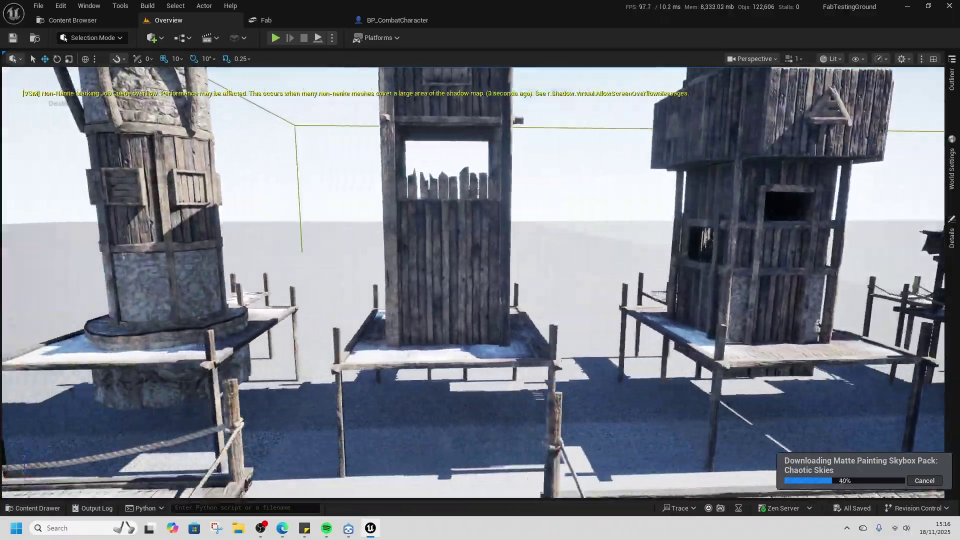
right_drag(473, 282, 445, 278)
key(d)
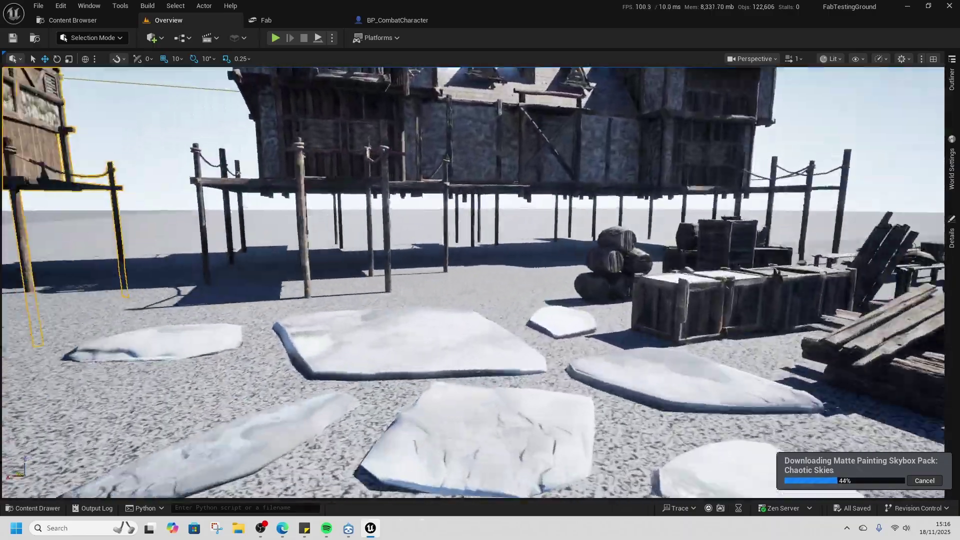
right_drag(445, 278, 445, 340)
key(s)
Select the ice floes, locate their SM_Ice mesh in the LakeTown Meshes folder and enlarge the content browser.
click(446, 236)
right_drag(446, 235, 510, 205)
key(s)
right_drag(900, 260, 750, 300)
click(952, 234)
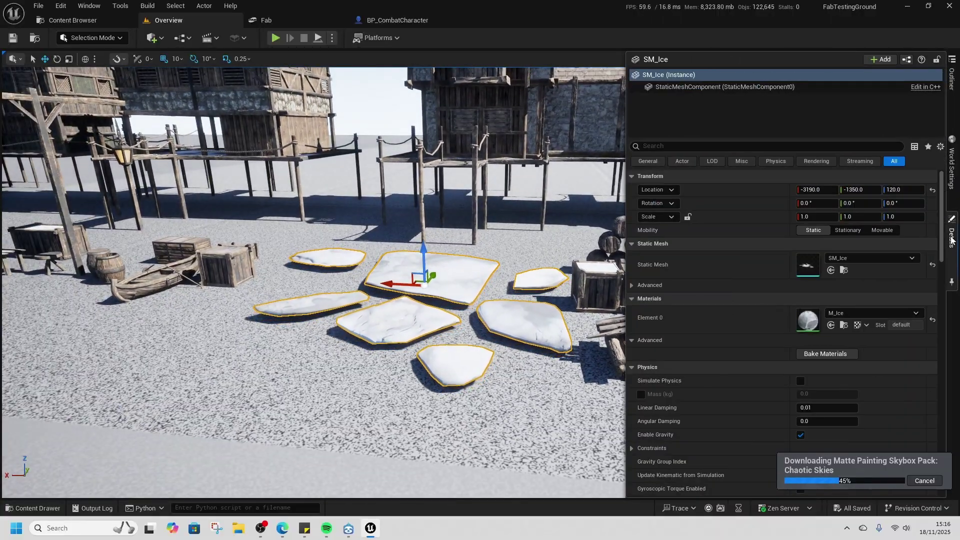
click(844, 271)
drag(535, 414, 564, 74)
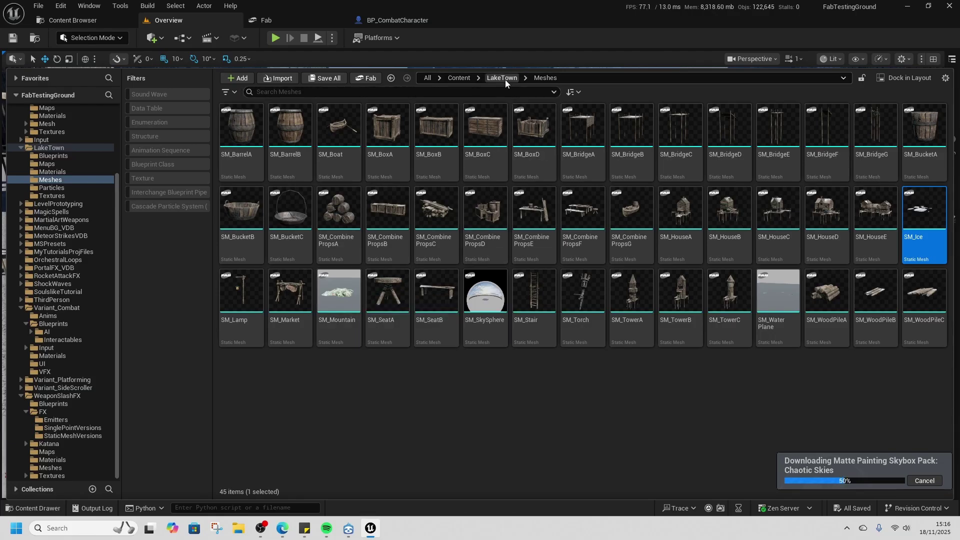
Place the SM_Mountain mesh from the LakeTown Meshes folder in the open area beyond the houses.
drag(517, 70, 516, 288)
right_drag(516, 225, 480, 261)
mouse_move(481, 217)
right_down()
mouse_move(225, 165)
mouse_move(481, 217)
right_up()
key(ctrl+space)
scroll(440, 425, down, 3)
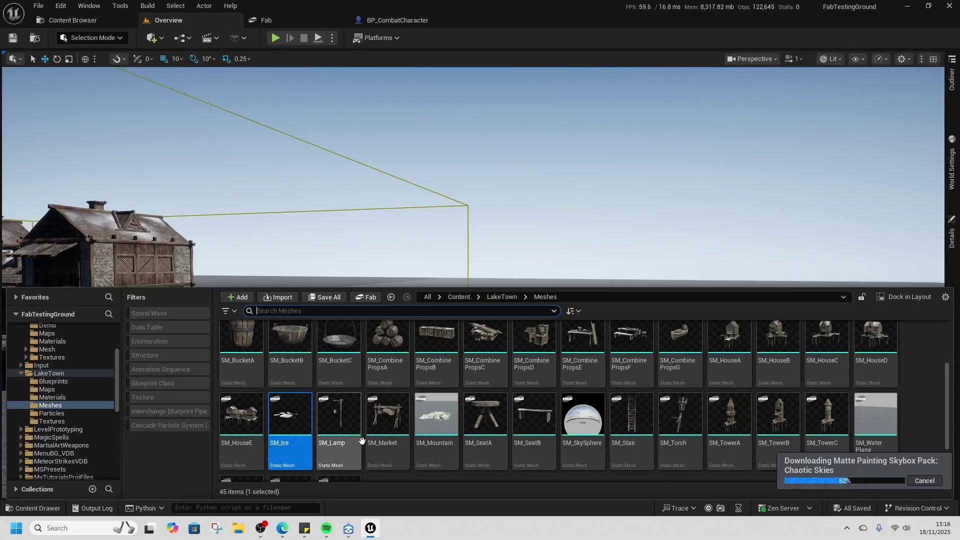
drag(545, 269, 521, 277)
right_drag(521, 277, 543, 253)
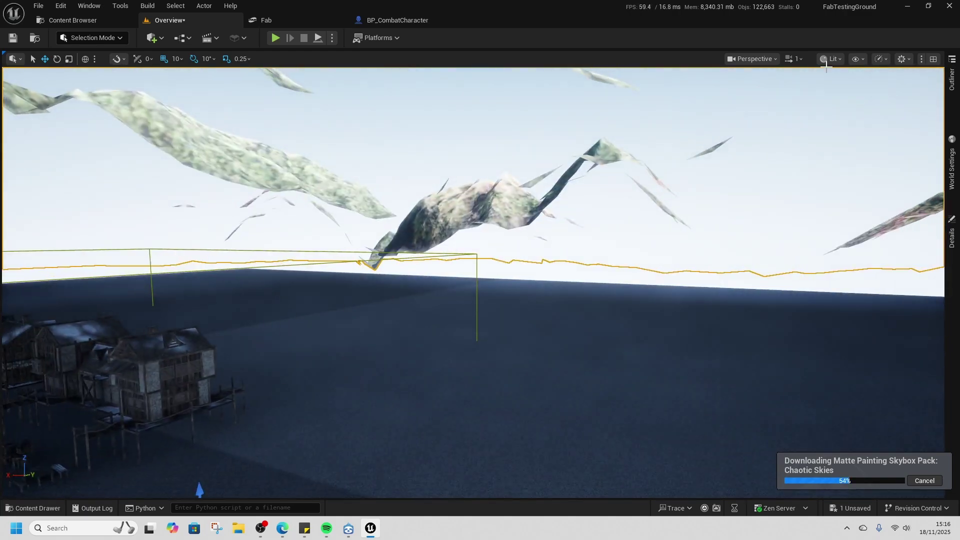
Raise the viewport camera speed to 3 and look over the placed mountain terrain.
click(797, 59)
drag(768, 93, 780, 92)
right_drag(651, 201, 585, 215)
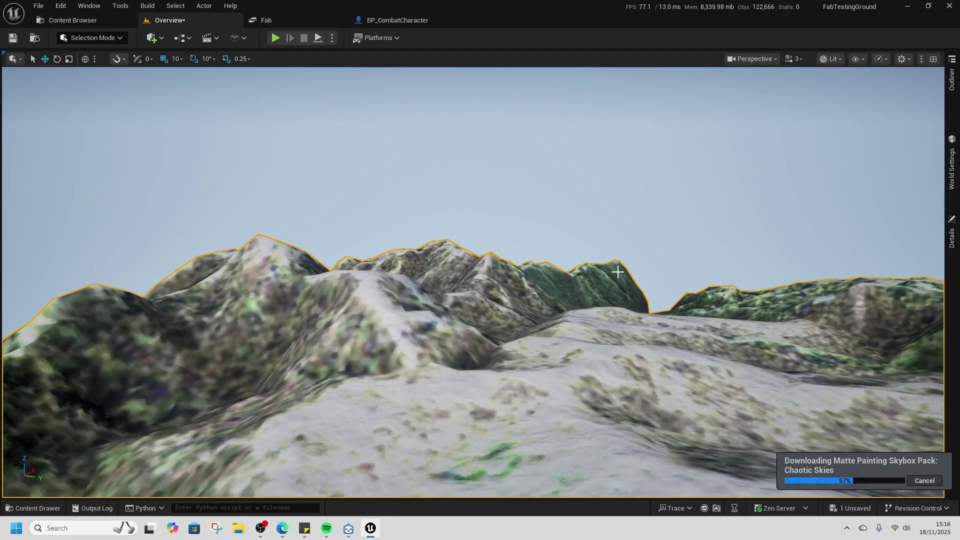
Open the Demonstration level from the LakeTown Maps folder.
key(ctrl+space)
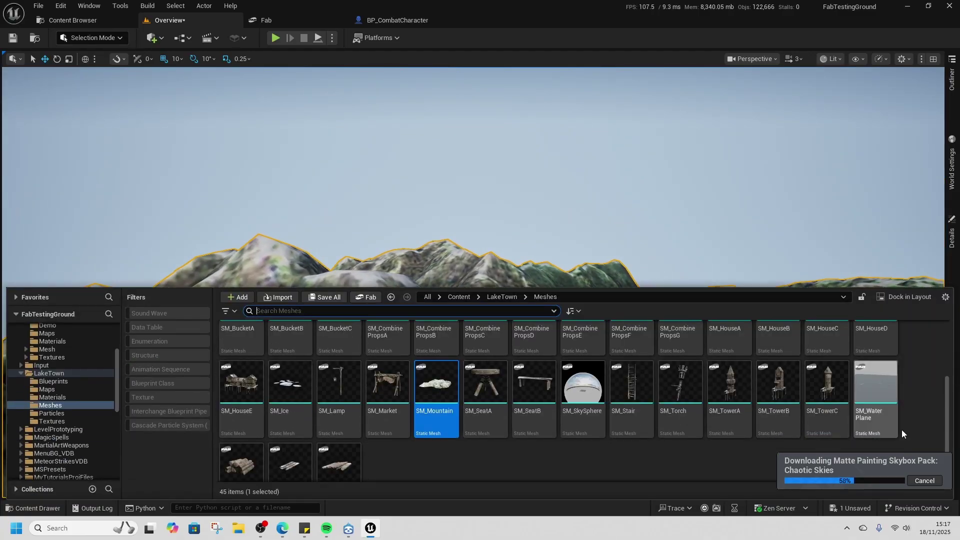
scroll(386, 449, down, 1)
click(502, 297)
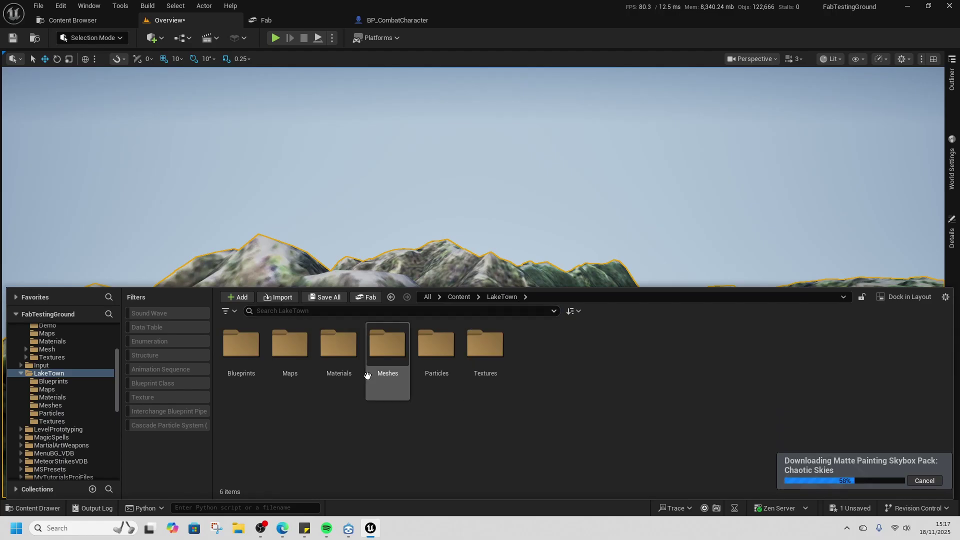
double_click(294, 375)
double_click(236, 386)
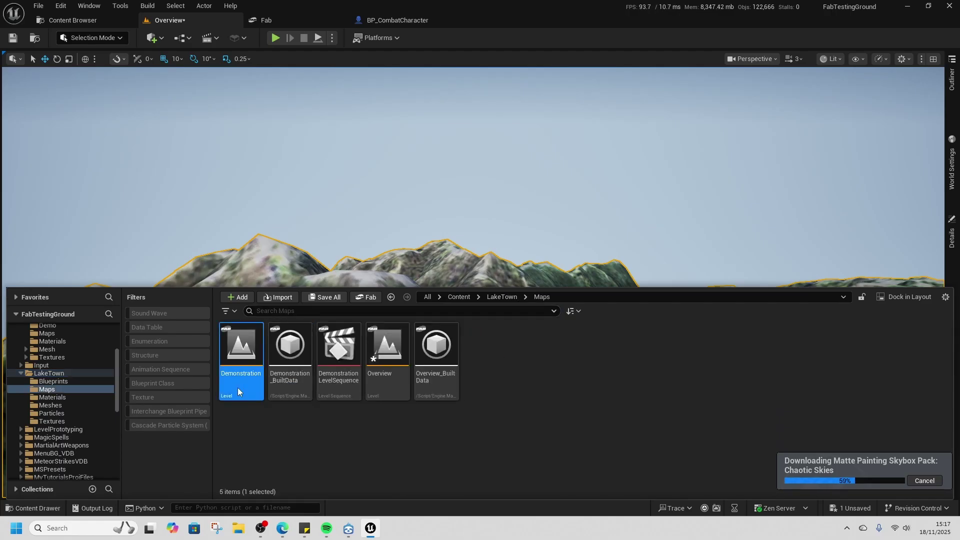
click(505, 377)
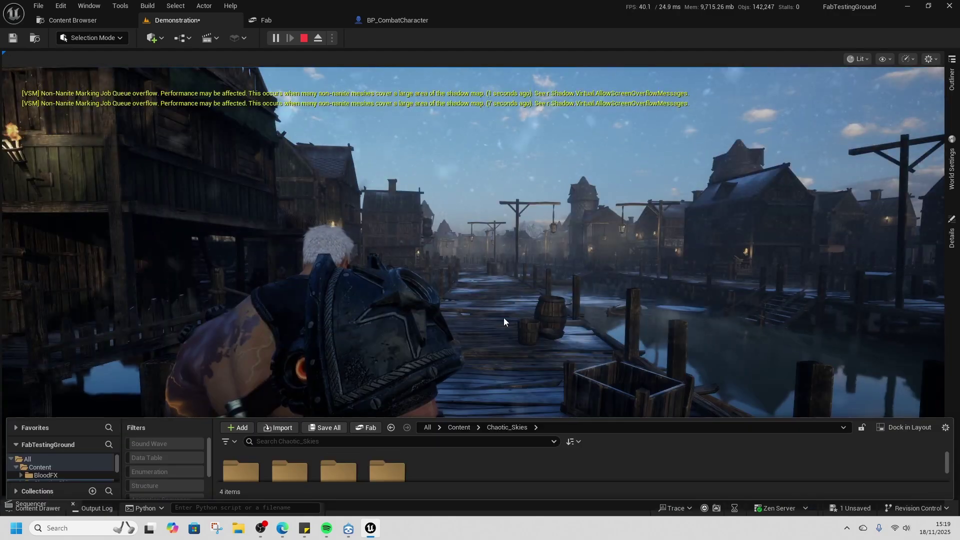
Run the character along the Demonstration level's snowy docks, past the barrels and market stalls, and end the play session.
key(w)
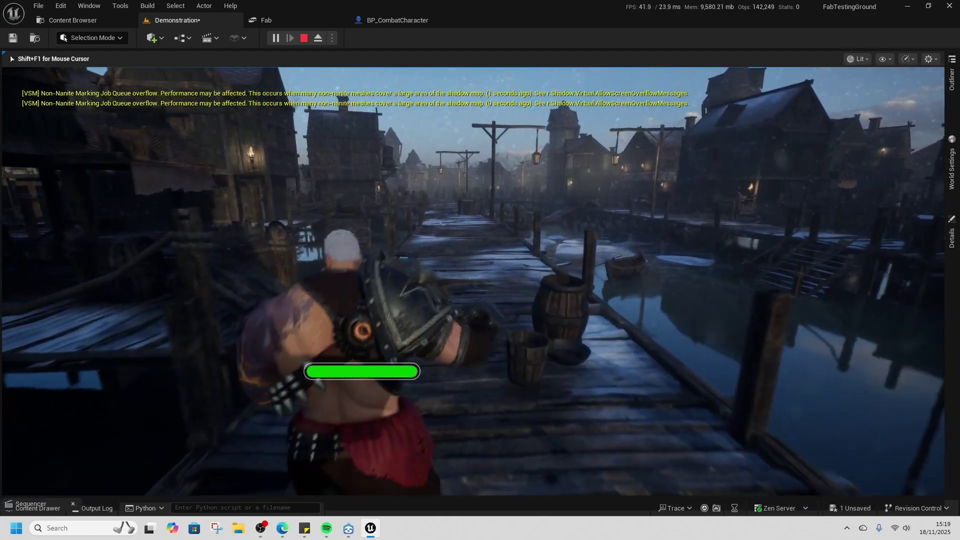
key(w)
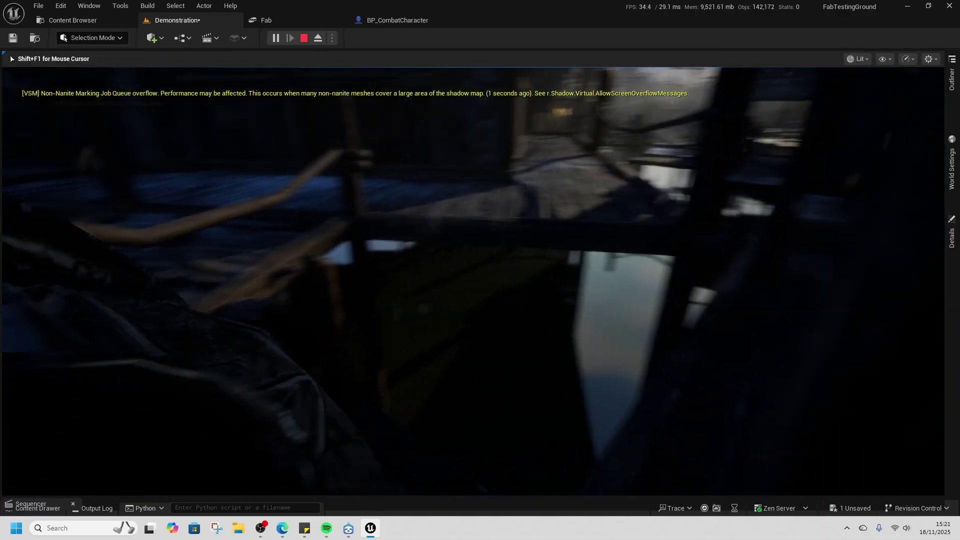
key(w)
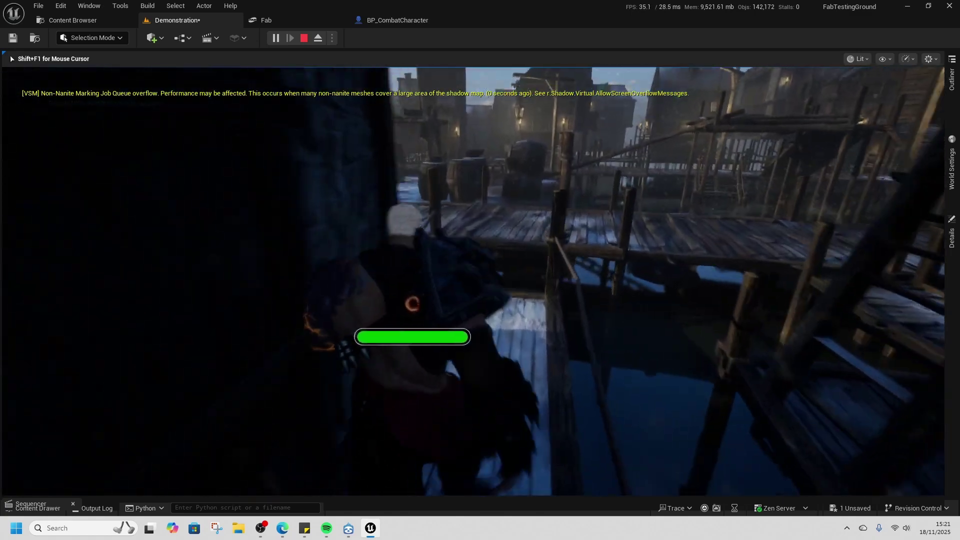
key(w)
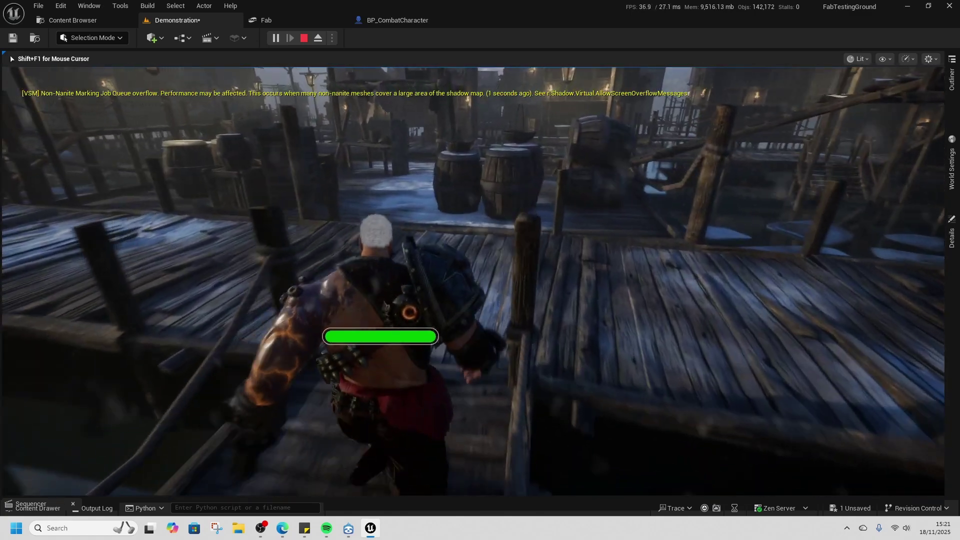
key(w)
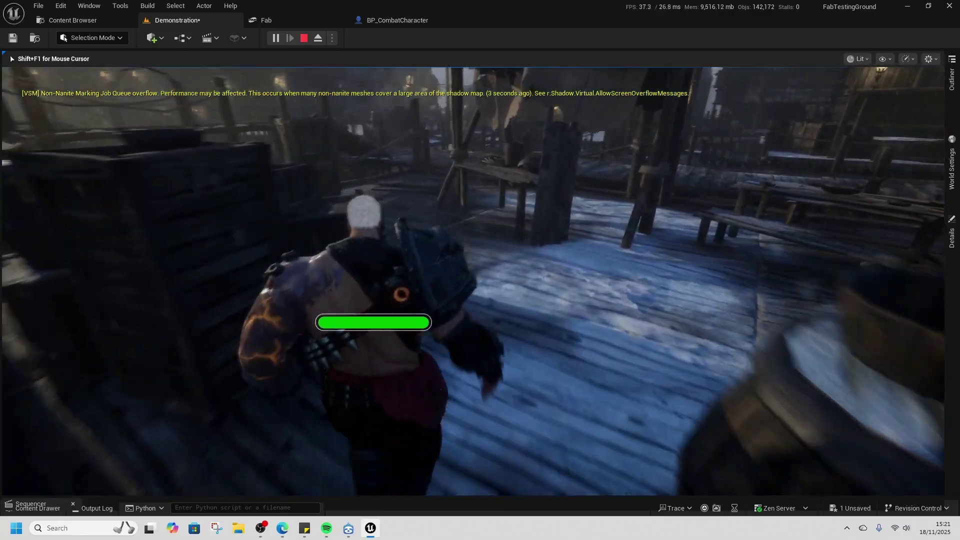
key(w)
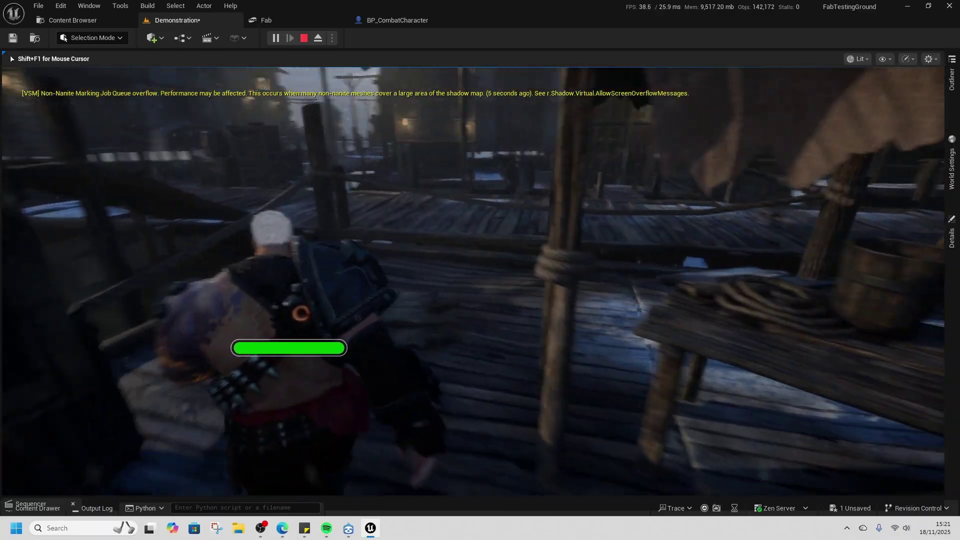
key(w)
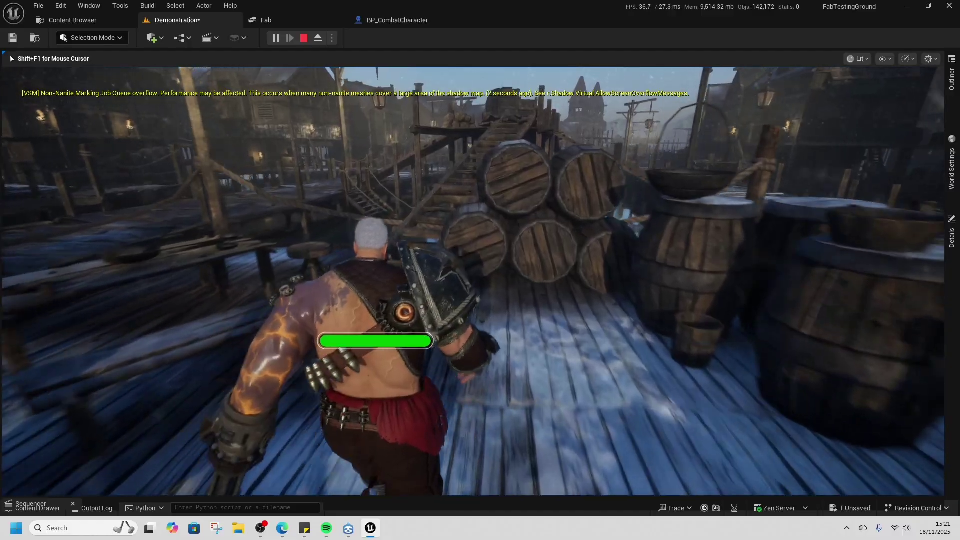
key(w)
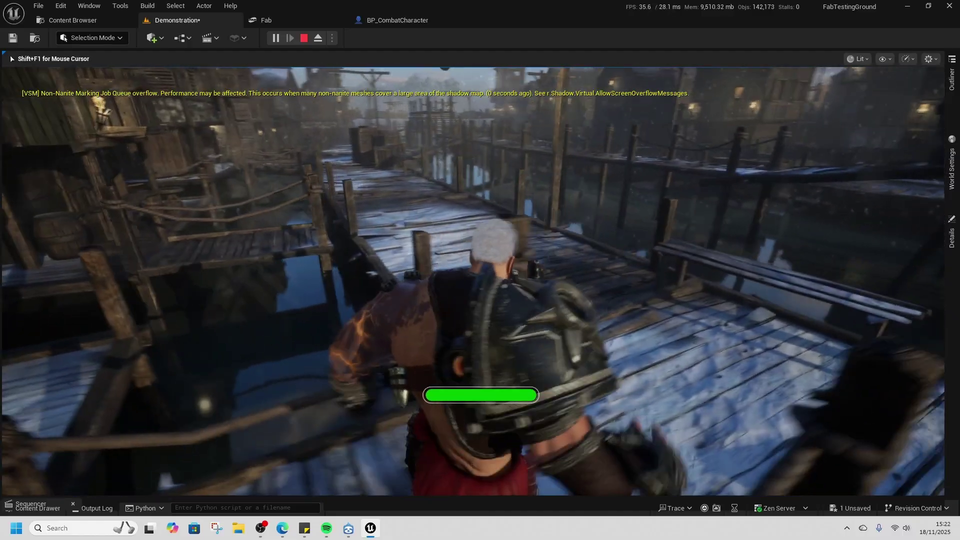
key(F8)
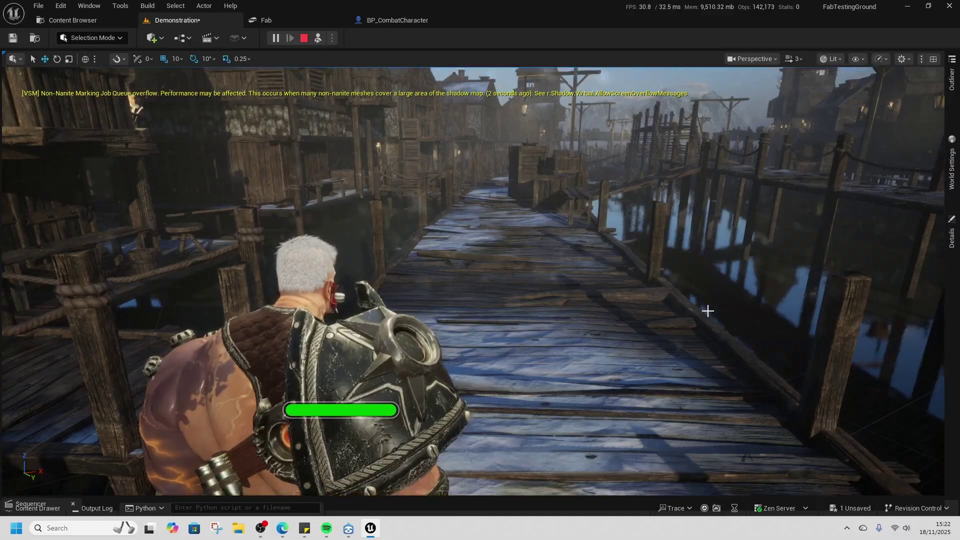
key(Escape)
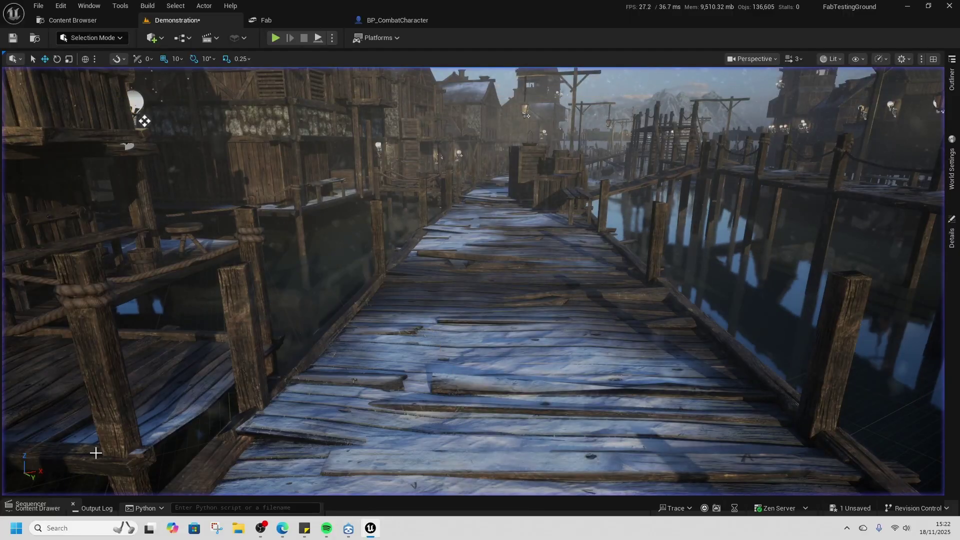
Open the Level_01_no_terrain map of the Chaotic Skies pack and look up at its fiery sky.
click(55, 503)
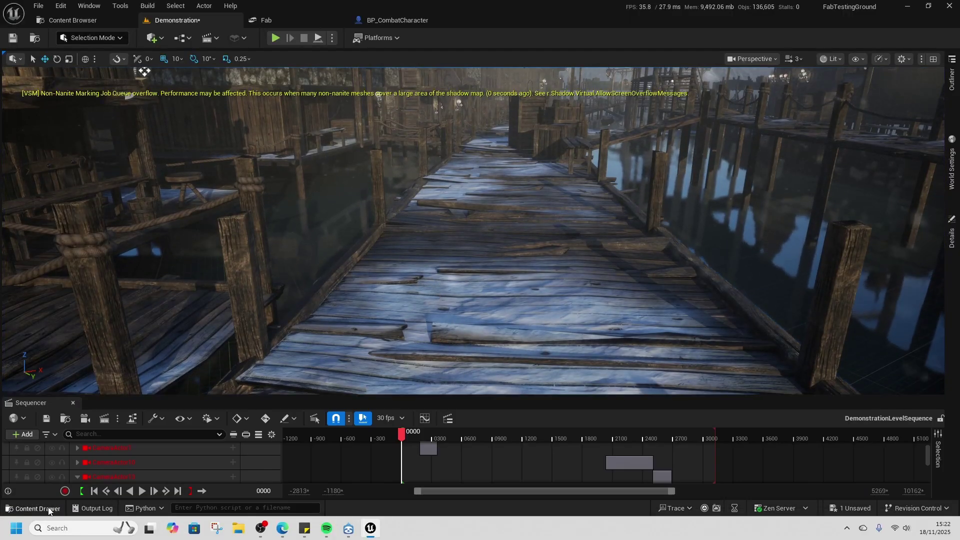
click(49, 508)
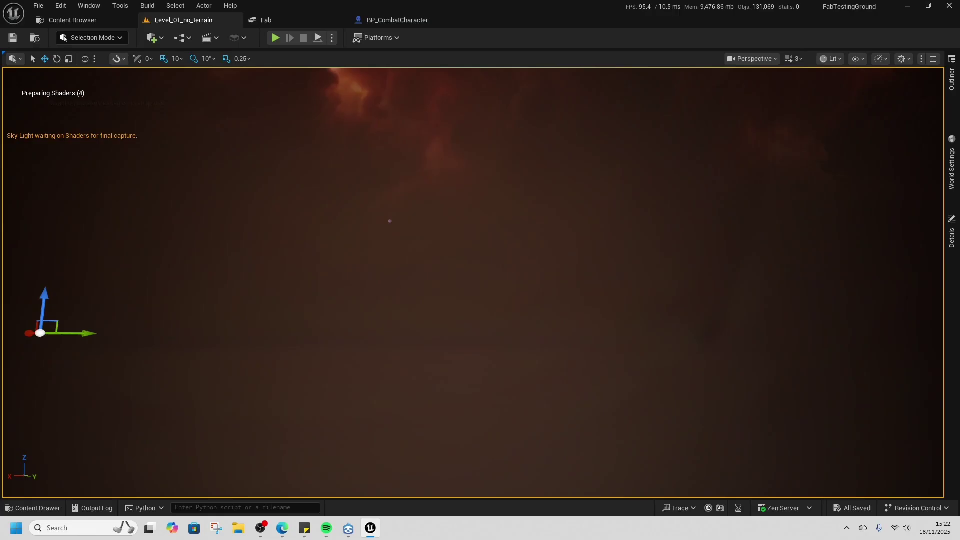
right_drag(474, 282, 410, 177)
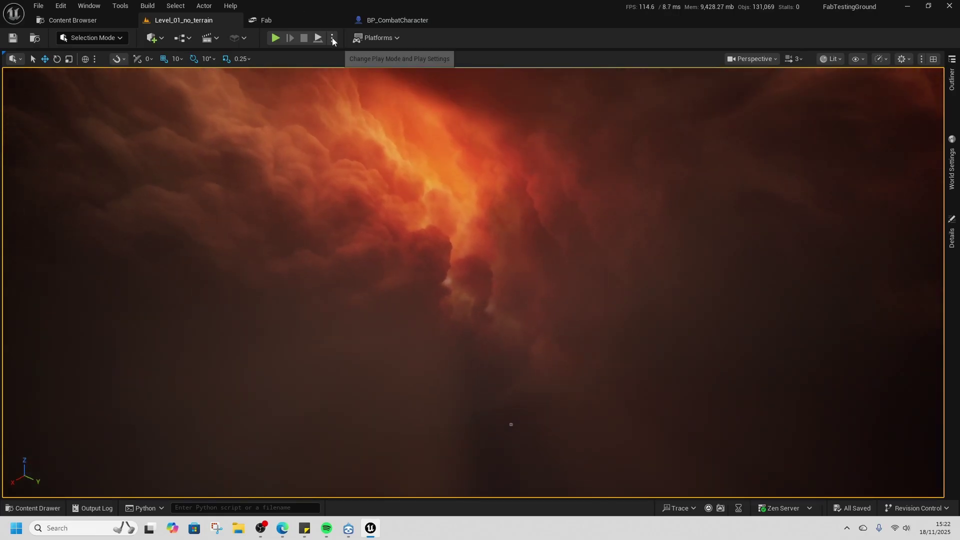
Simulate the level to examine the glowing storm clouds, and show the details of SM_Skybox_Mesh.
click(334, 38)
click(380, 142)
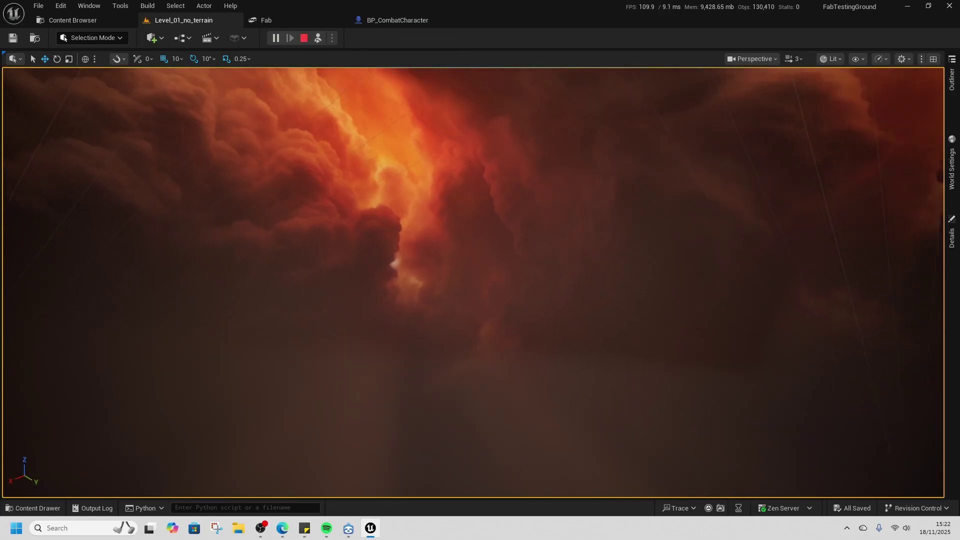
right_drag(308, 202, 567, 202)
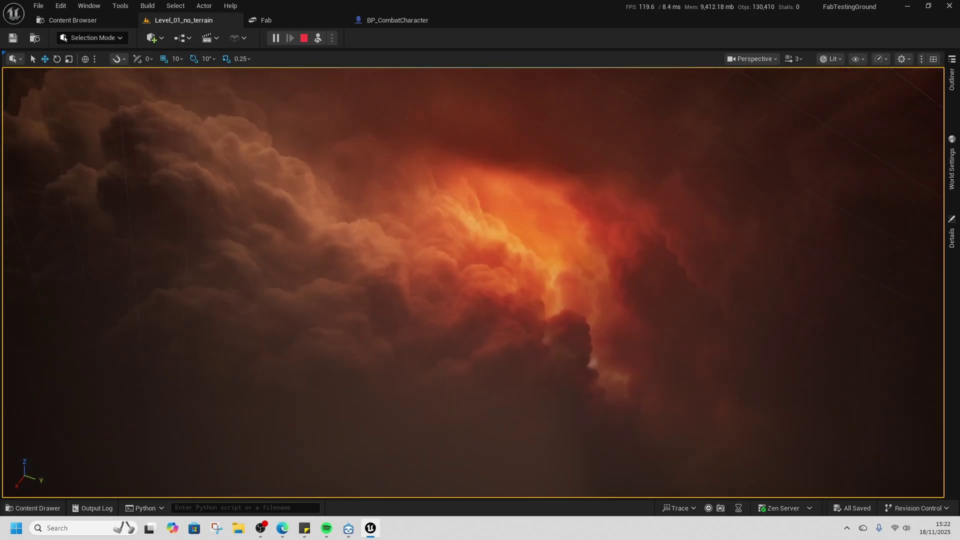
click(952, 231)
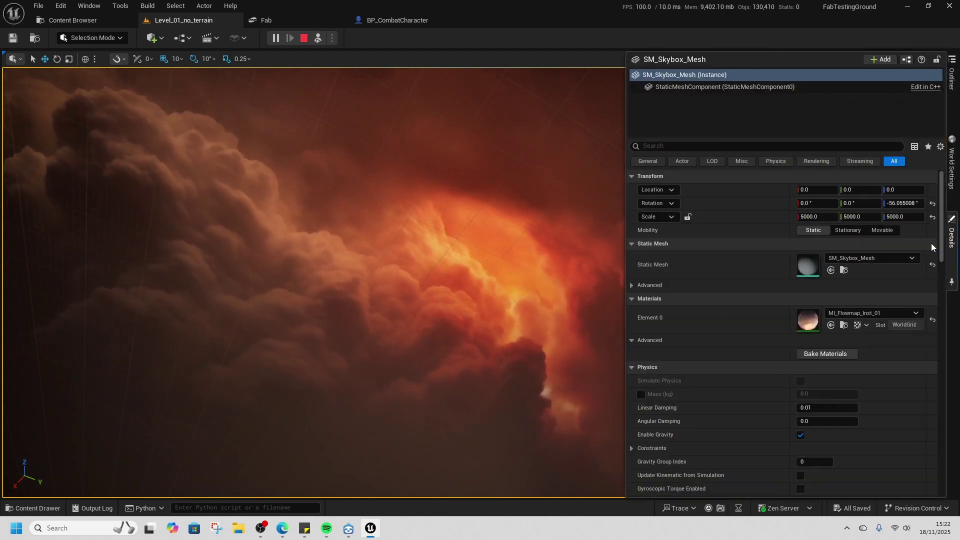